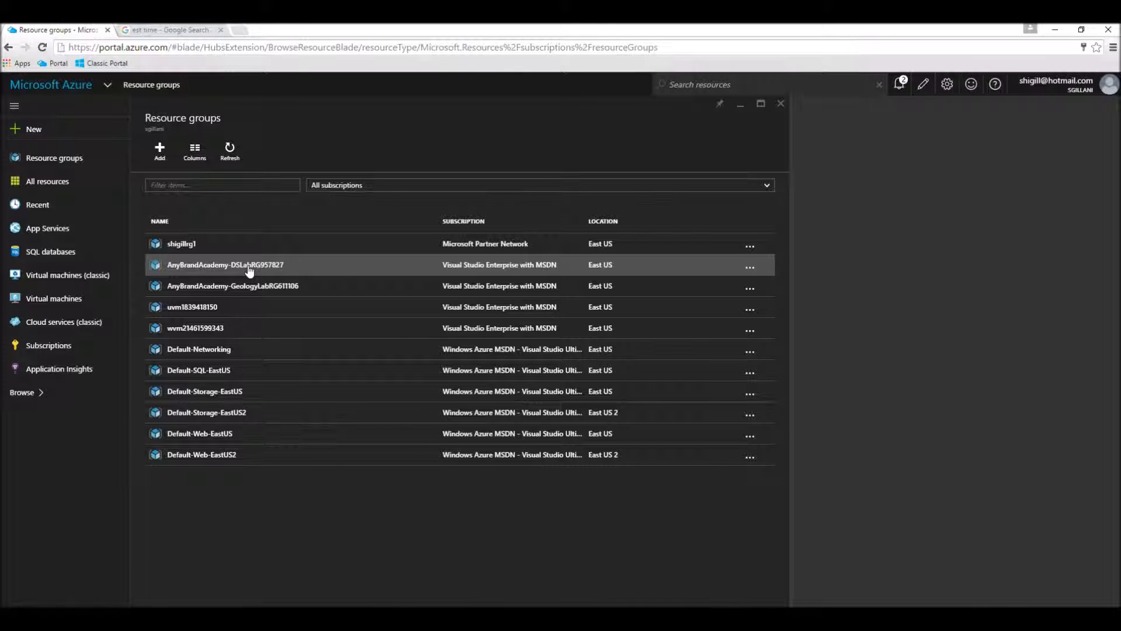
{"action": "left_click", "coordinate": [249, 267]}
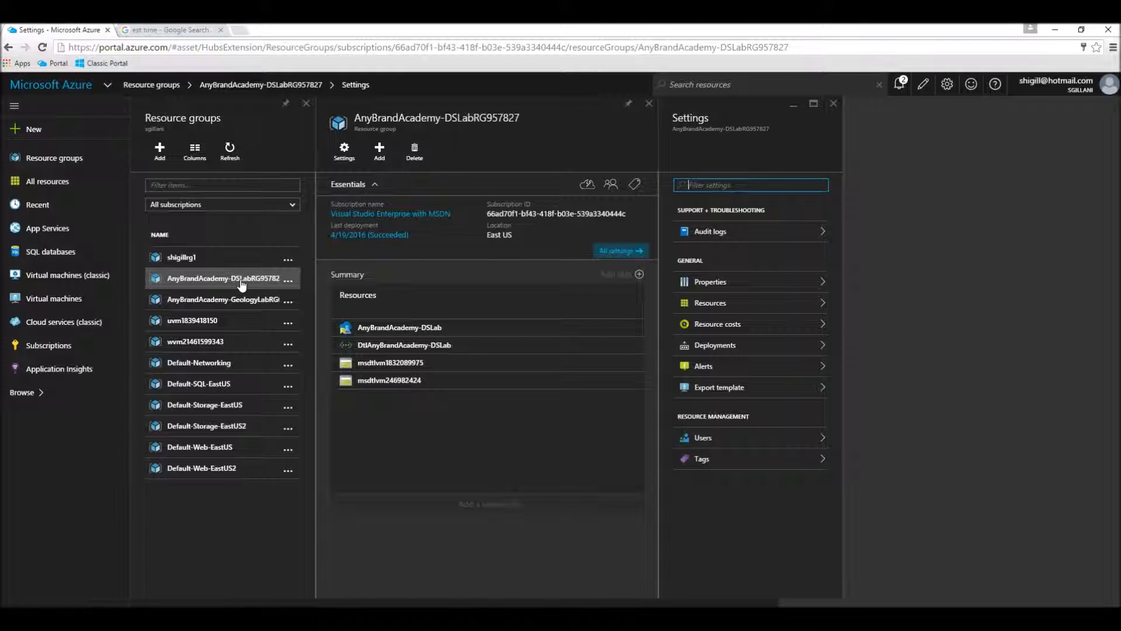
{"action": "left_click", "coordinate": [379, 371]}
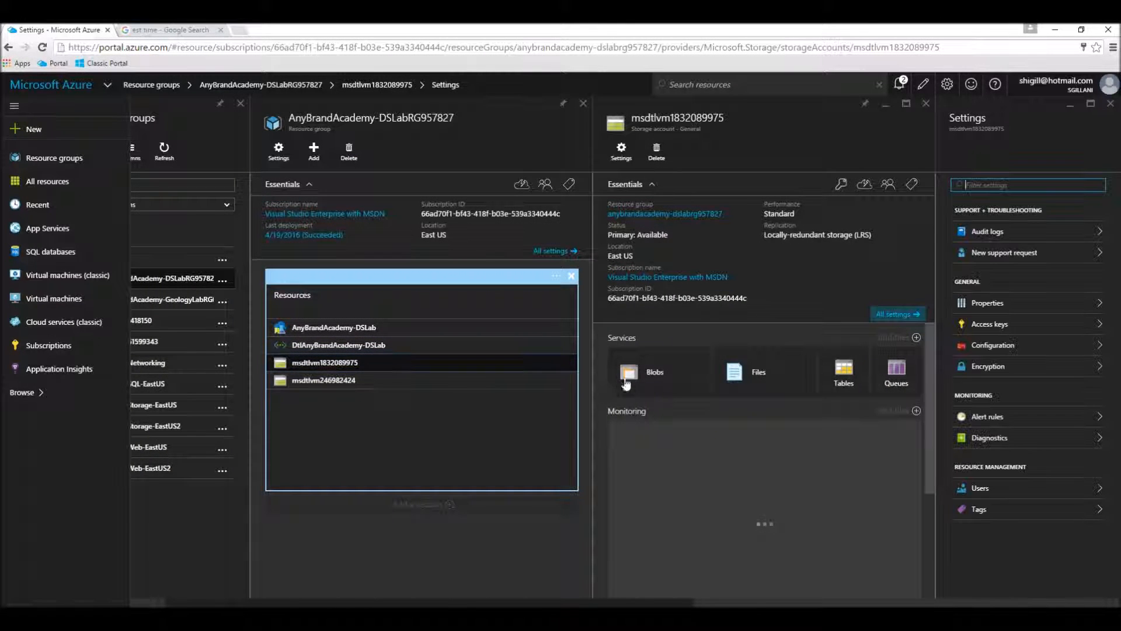
{"action": "left_click", "coordinate": [640, 378]}
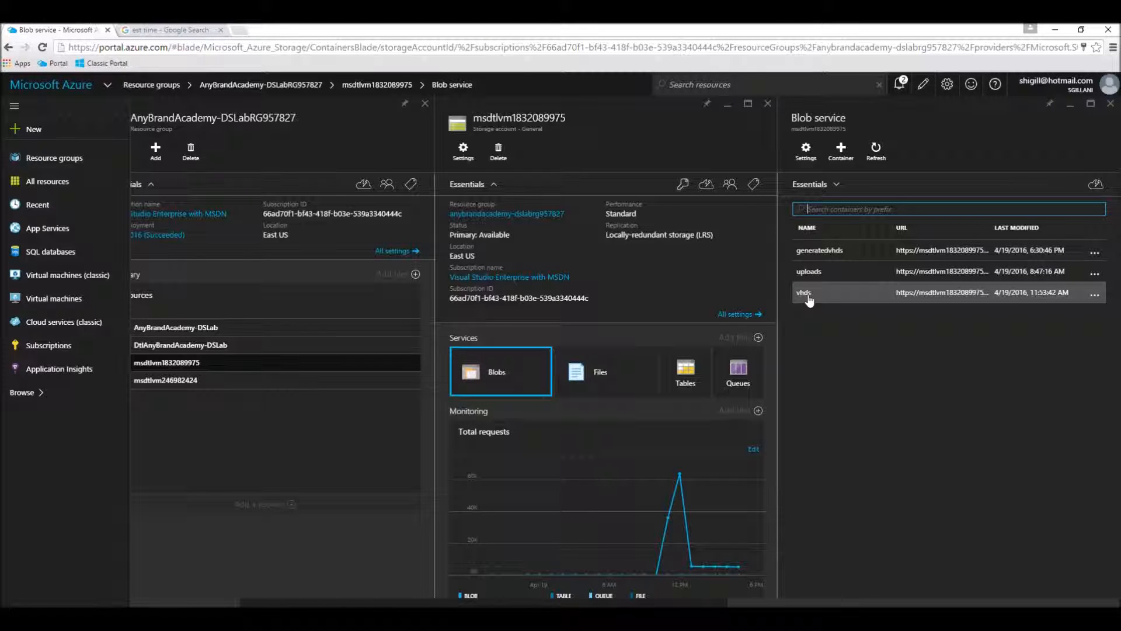
View the blob containers of storage account msdtlvm246982424 in the same resource group, and close the account's details.
{"action": "left_click", "coordinate": [176, 383]}
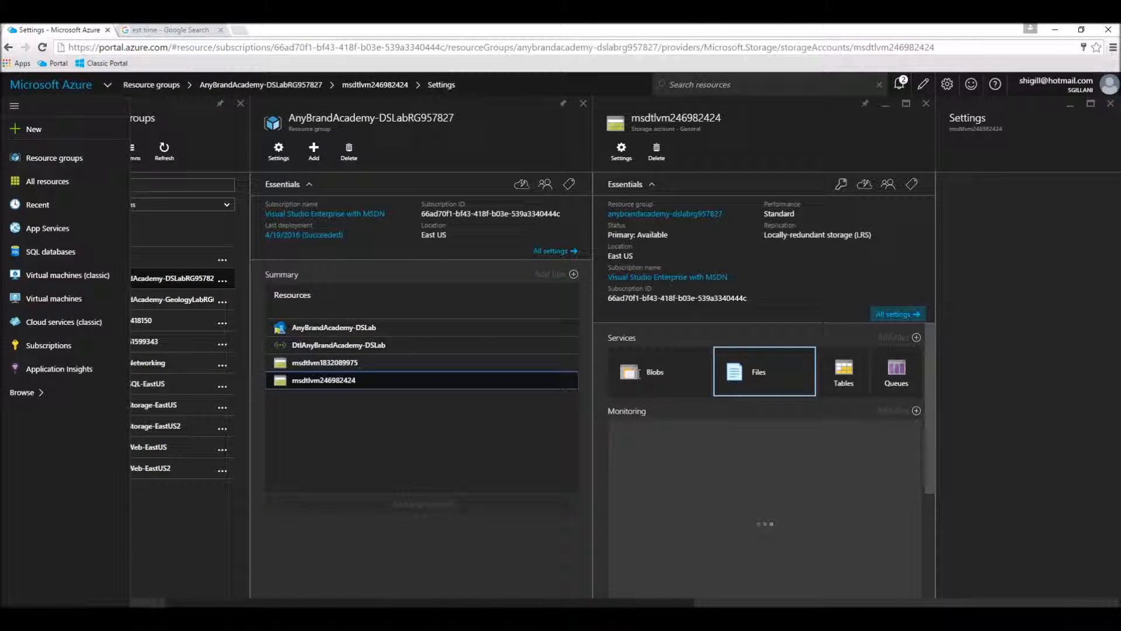
{"action": "left_click", "coordinate": [631, 376]}
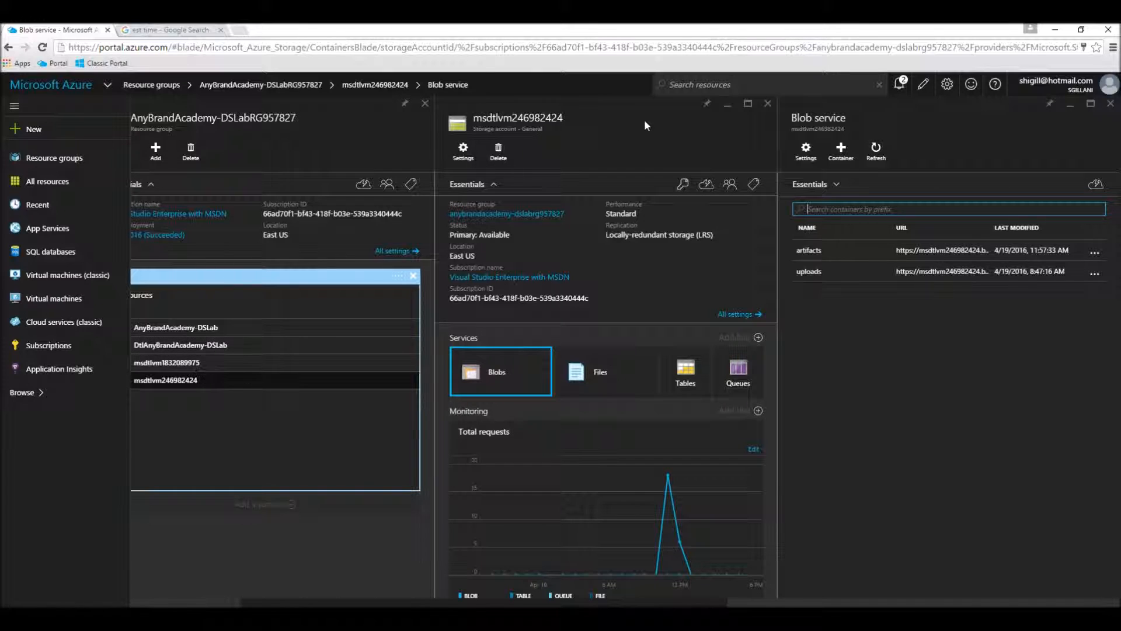
{"action": "left_click", "coordinate": [768, 103]}
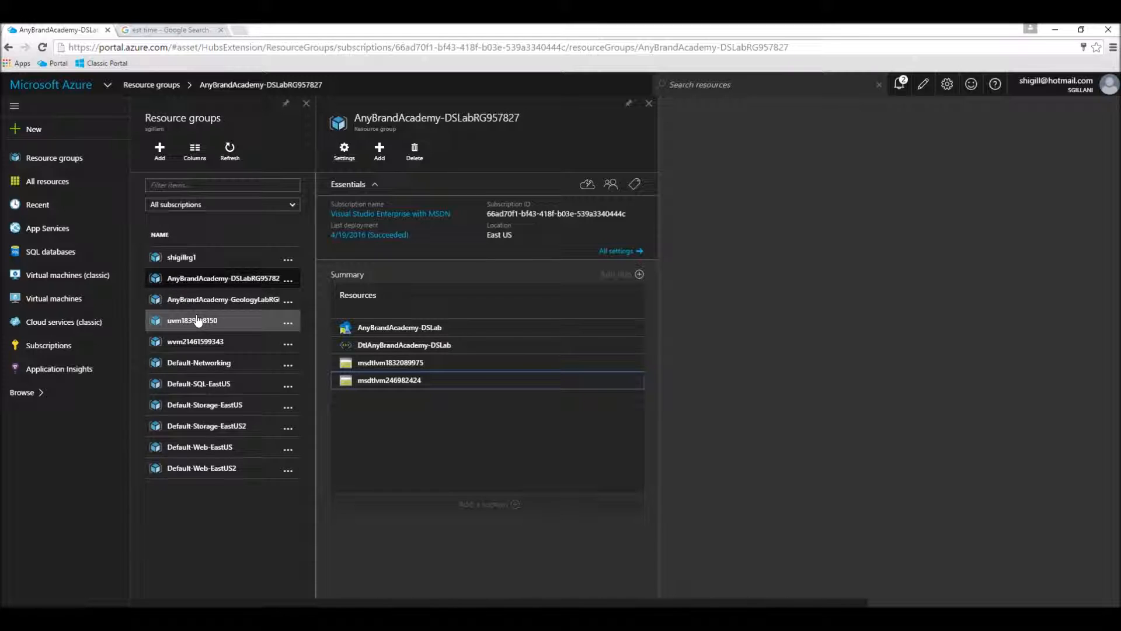
{"action": "left_click", "coordinate": [186, 346]}
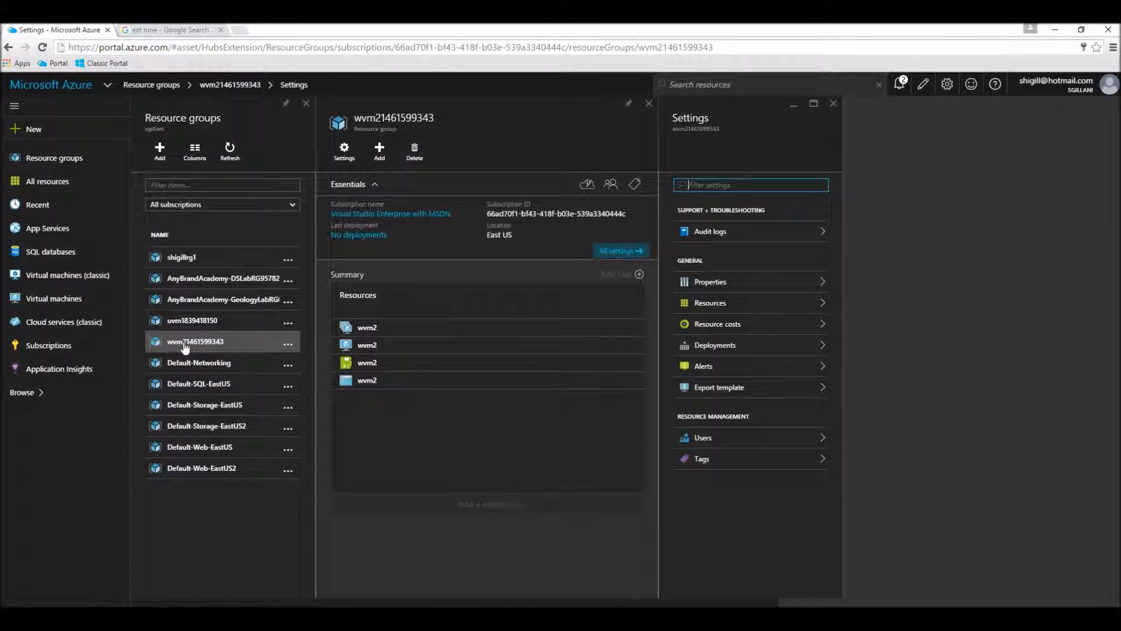
{"action": "left_click", "coordinate": [176, 325]}
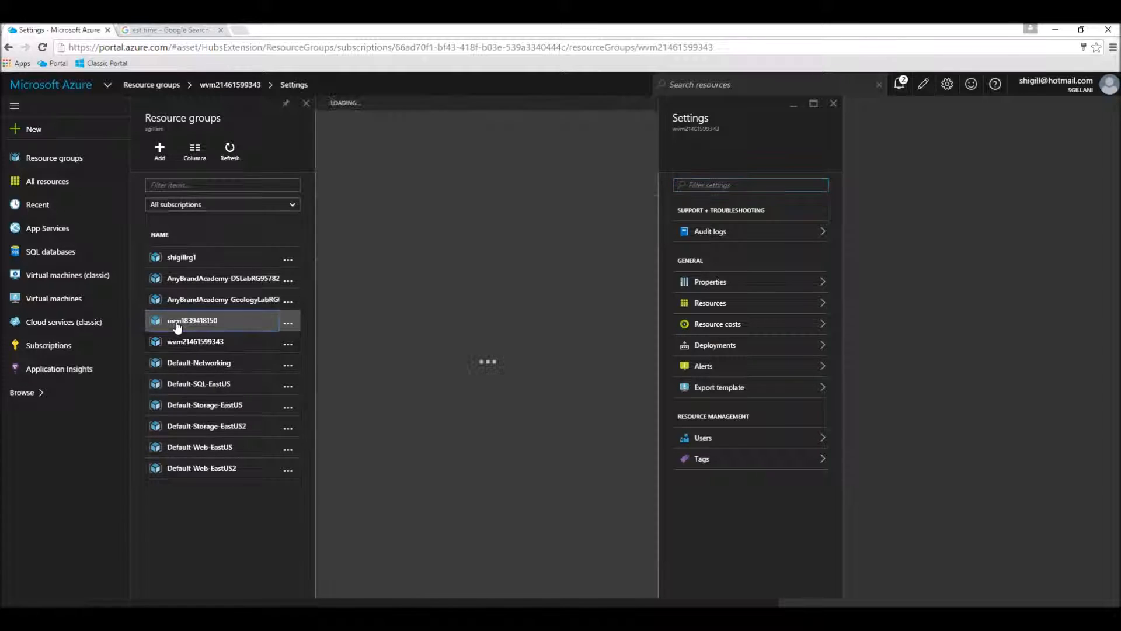
{"action": "left_click", "coordinate": [180, 341]}
{"action": "left_click", "coordinate": [178, 326]}
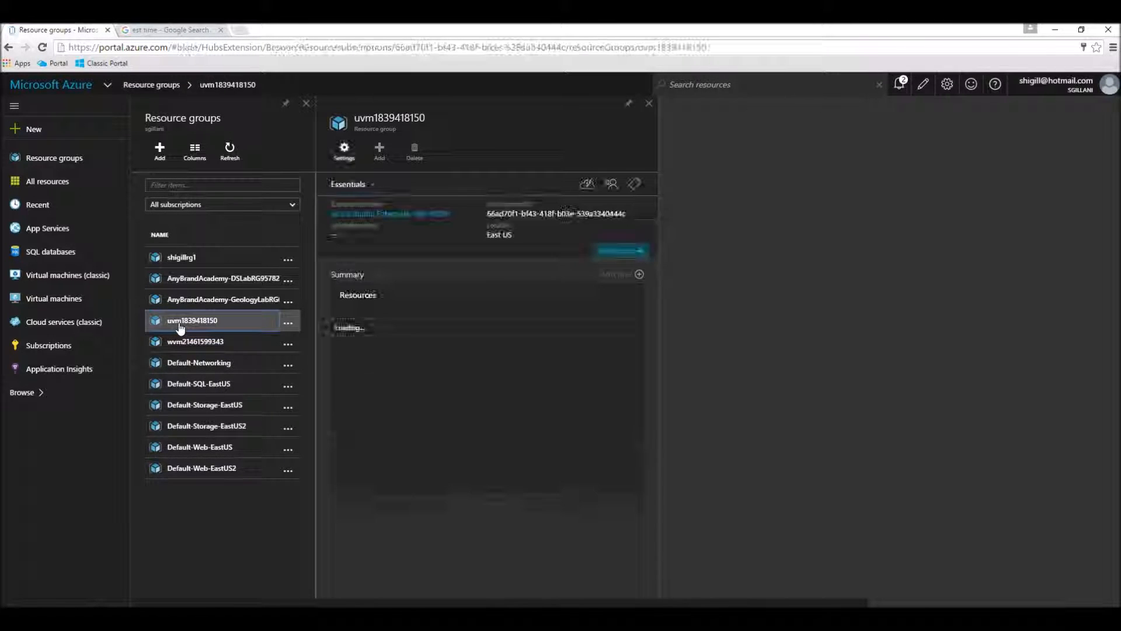
{"action": "left_click", "coordinate": [181, 347]}
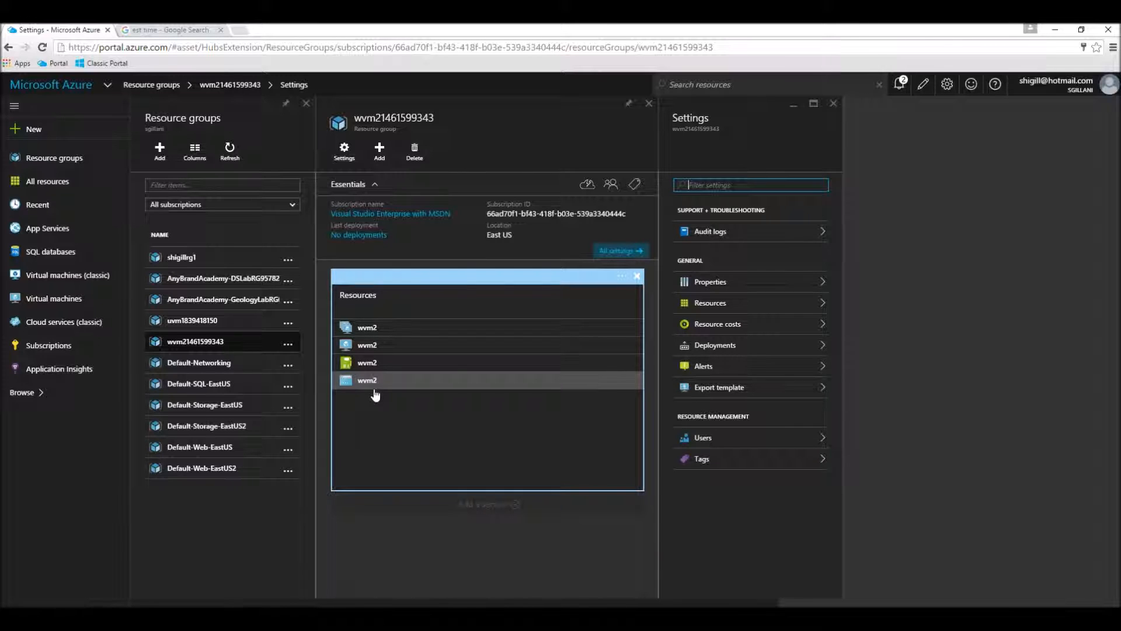
{"action": "left_click", "coordinate": [648, 104]}
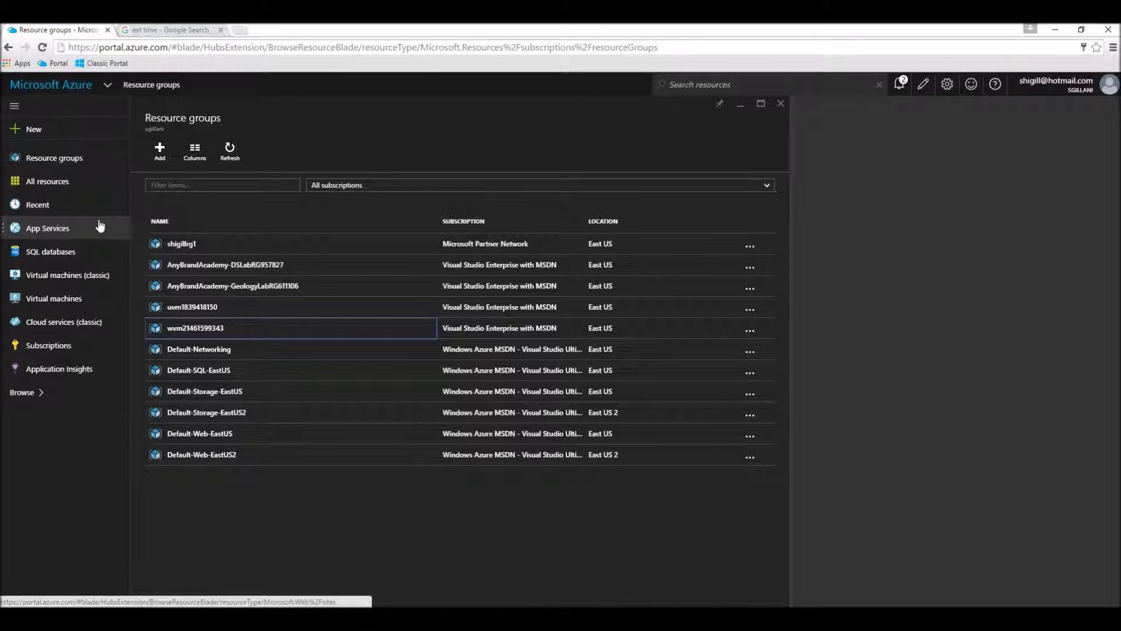
Open the AnyBrandAcademy-DSLab from the dashboard and examine its Public Repo artifact repository and the form for adding a repository.
{"action": "left_click", "coordinate": [42, 93]}
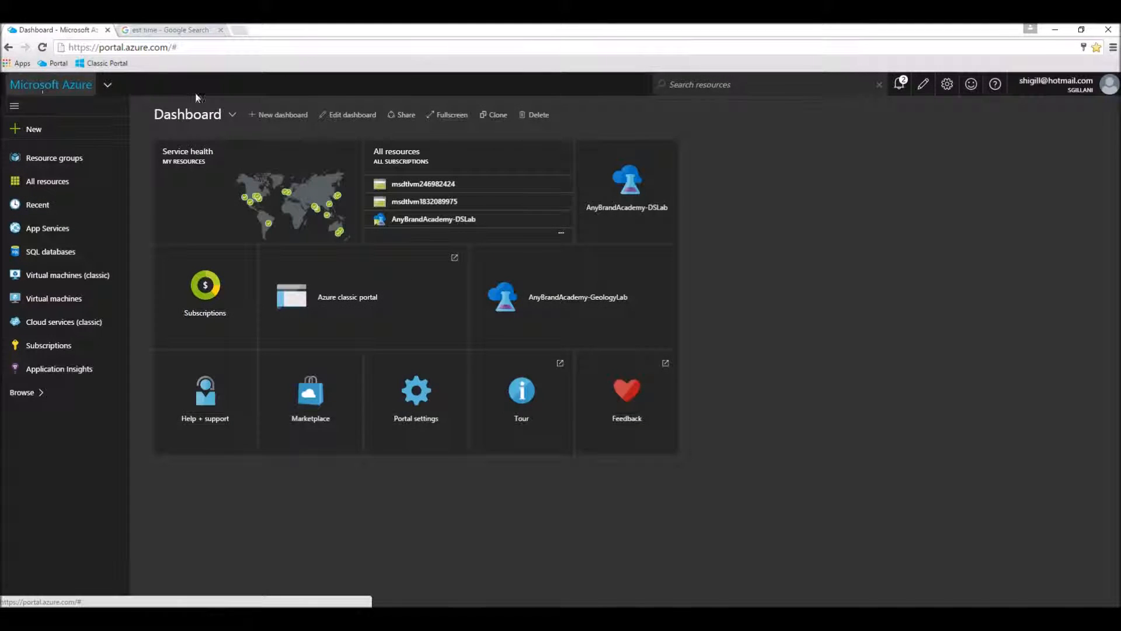
{"action": "left_click", "coordinate": [625, 176]}
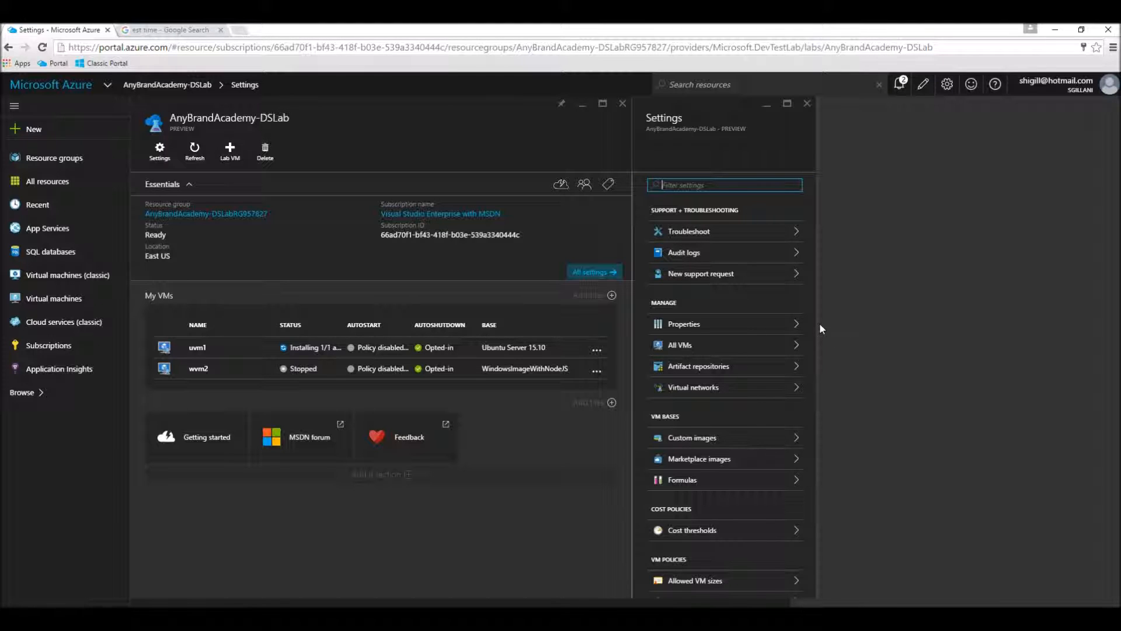
{"action": "left_click", "coordinate": [715, 367]}
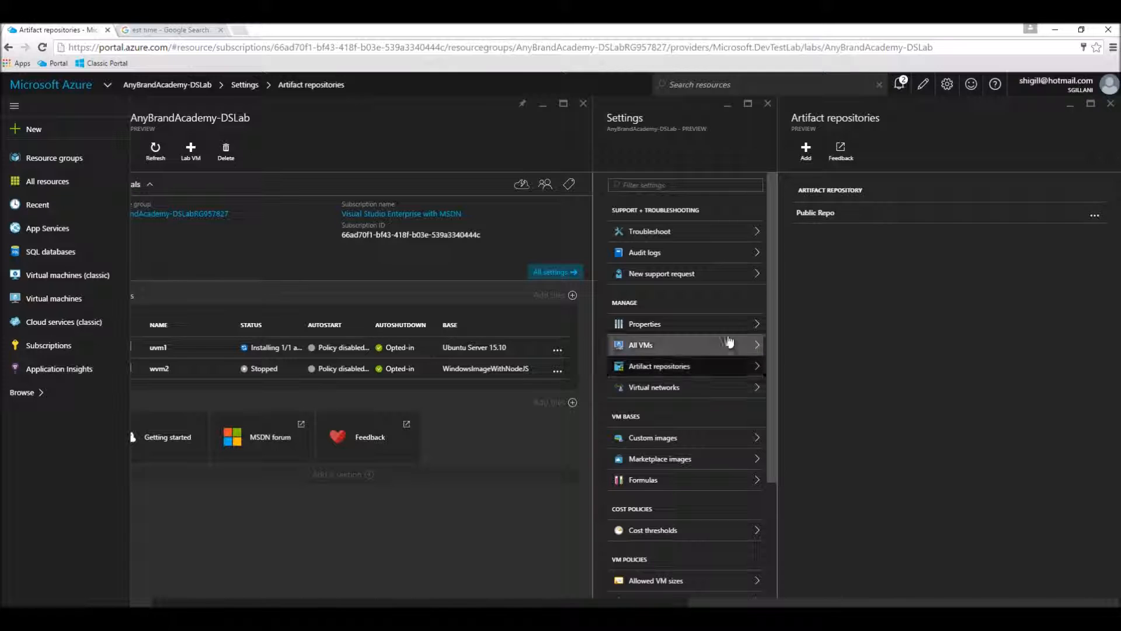
{"action": "left_click", "coordinate": [812, 217]}
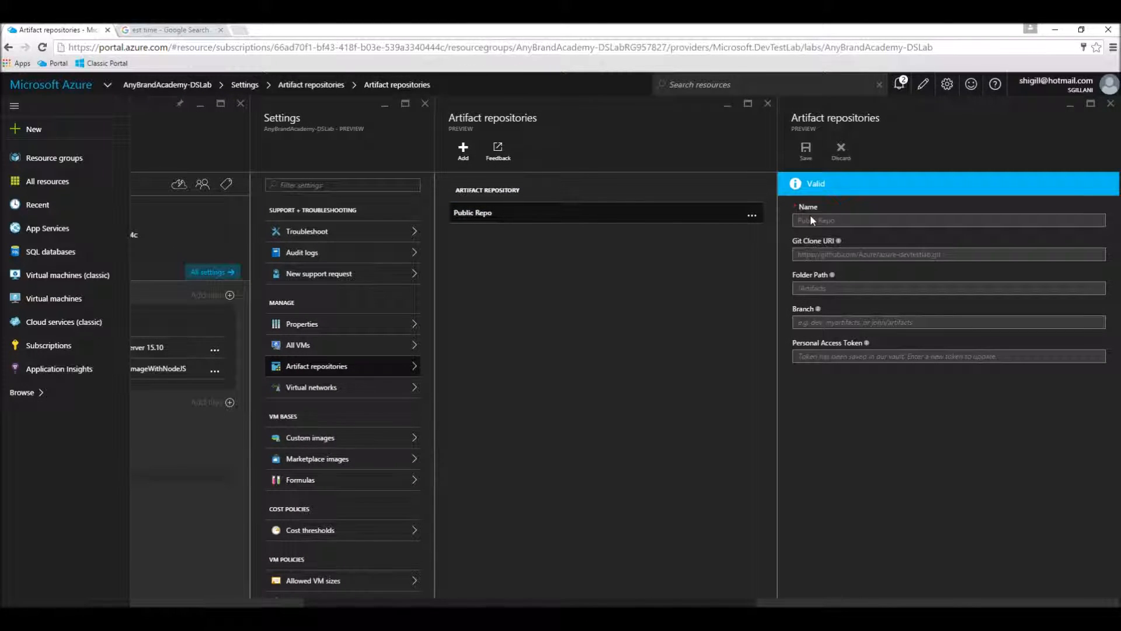
{"action": "left_click", "coordinate": [459, 154]}
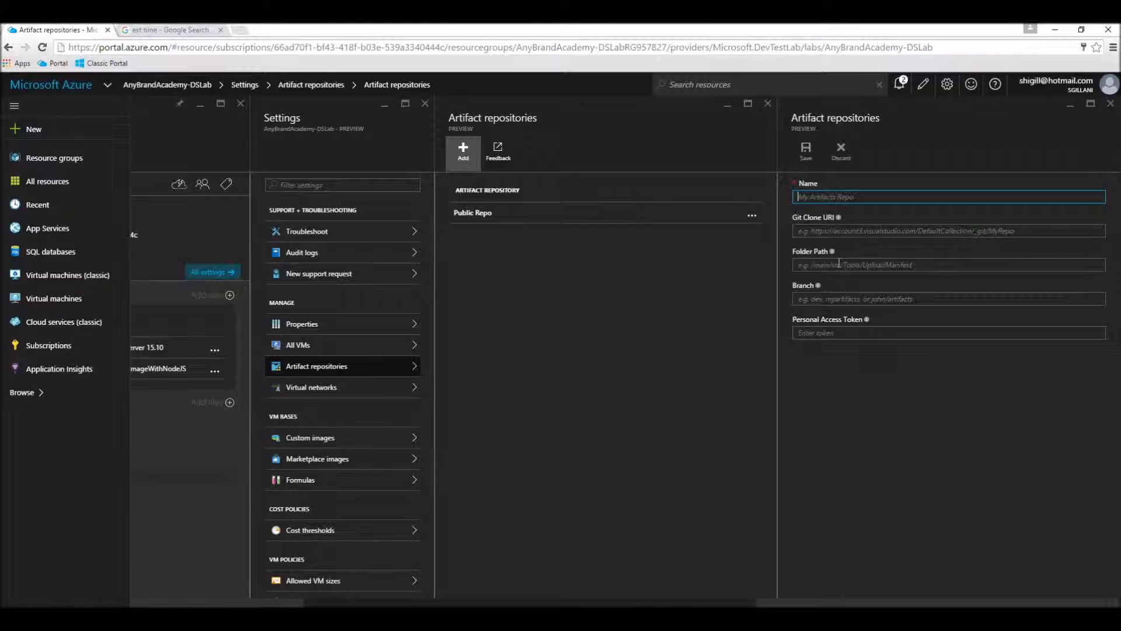
{"action": "left_click", "coordinate": [1109, 104]}
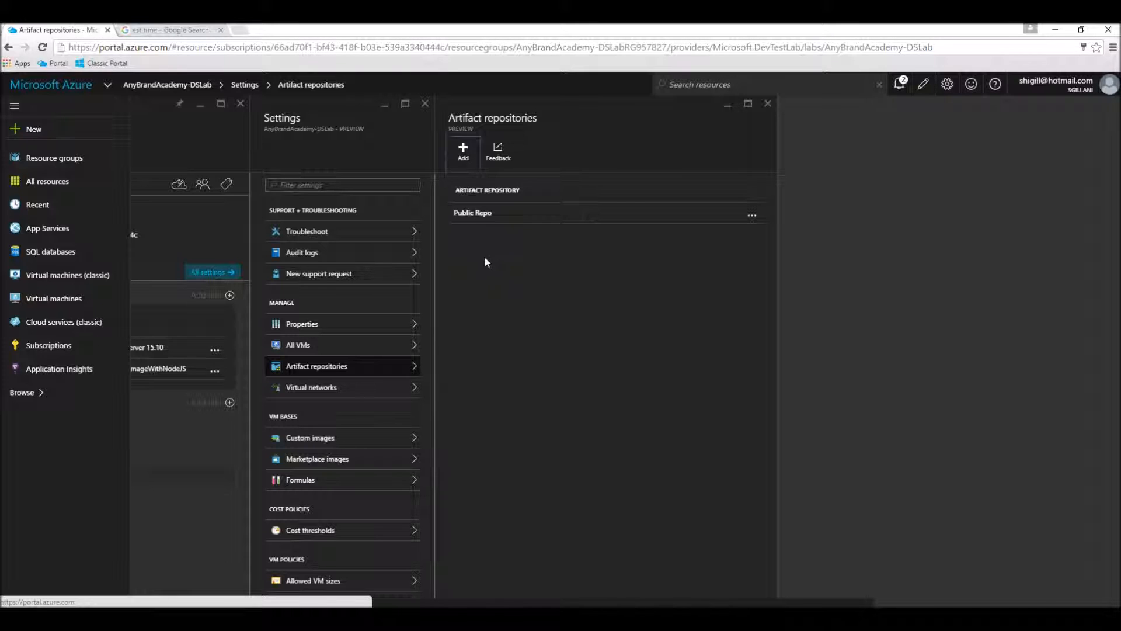
Review the virtual networks and cost thresholds of AnyBrandAcademy-DSLab, and return to the dashboard.
{"action": "left_click", "coordinate": [293, 390]}
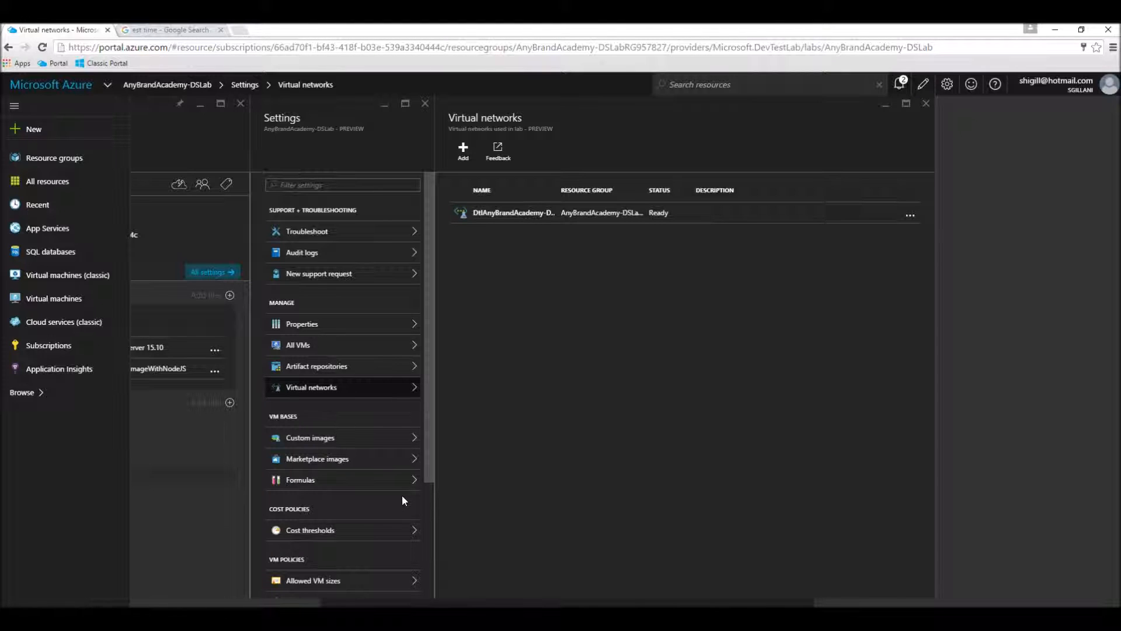
{"action": "scroll", "coordinate": [401, 499], "scroll_direction": "down", "scroll_amount": 1}
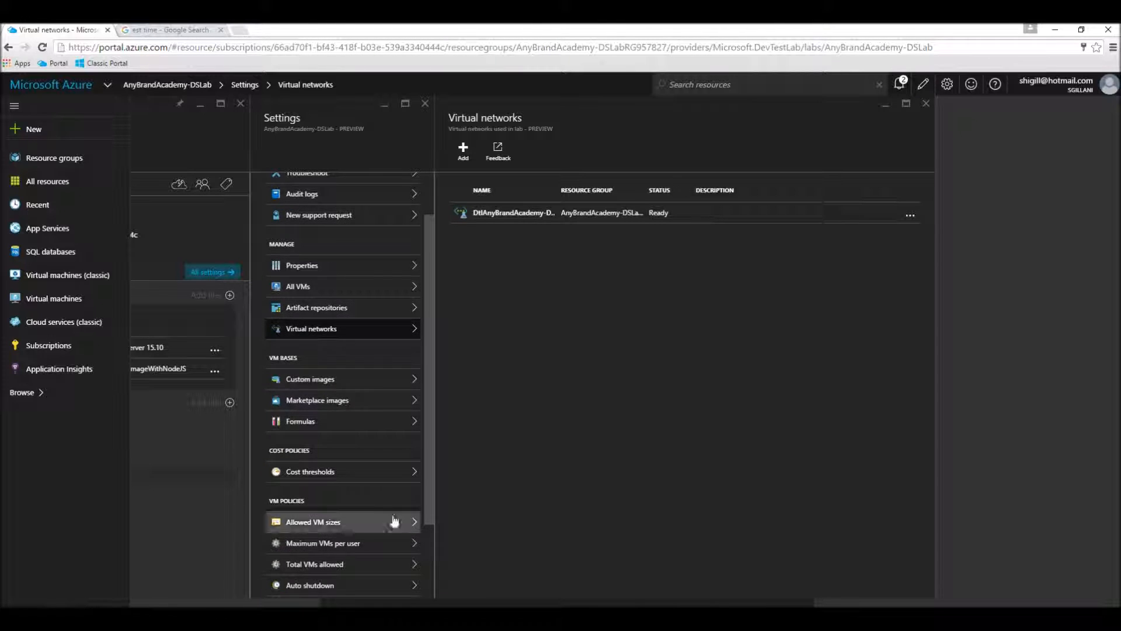
{"action": "left_click", "coordinate": [309, 479]}
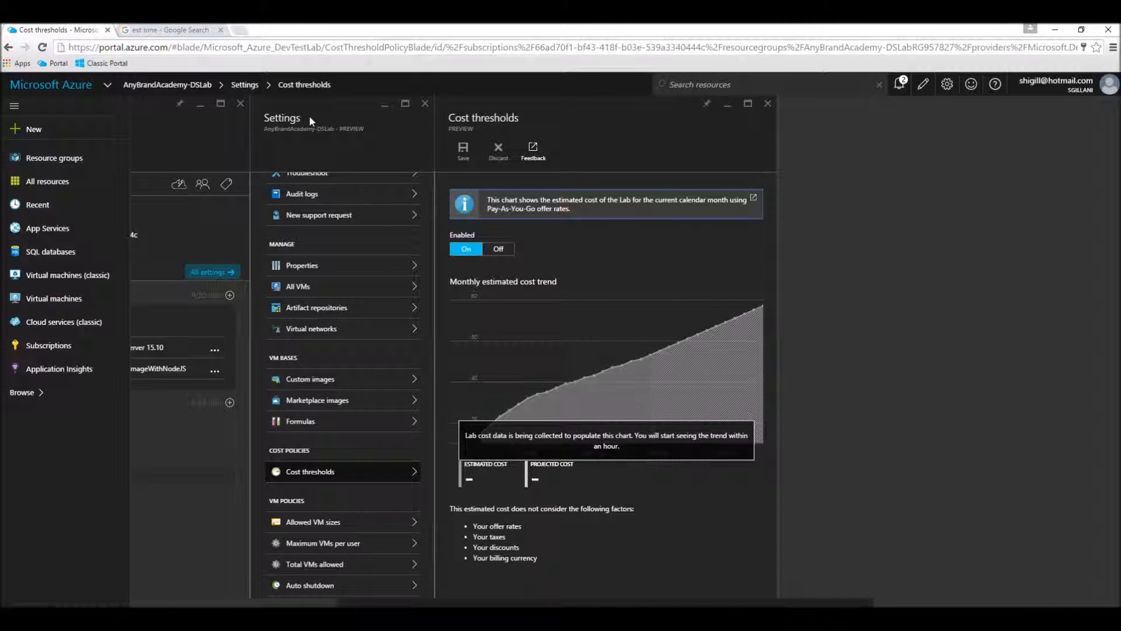
{"action": "left_click", "coordinate": [425, 103]}
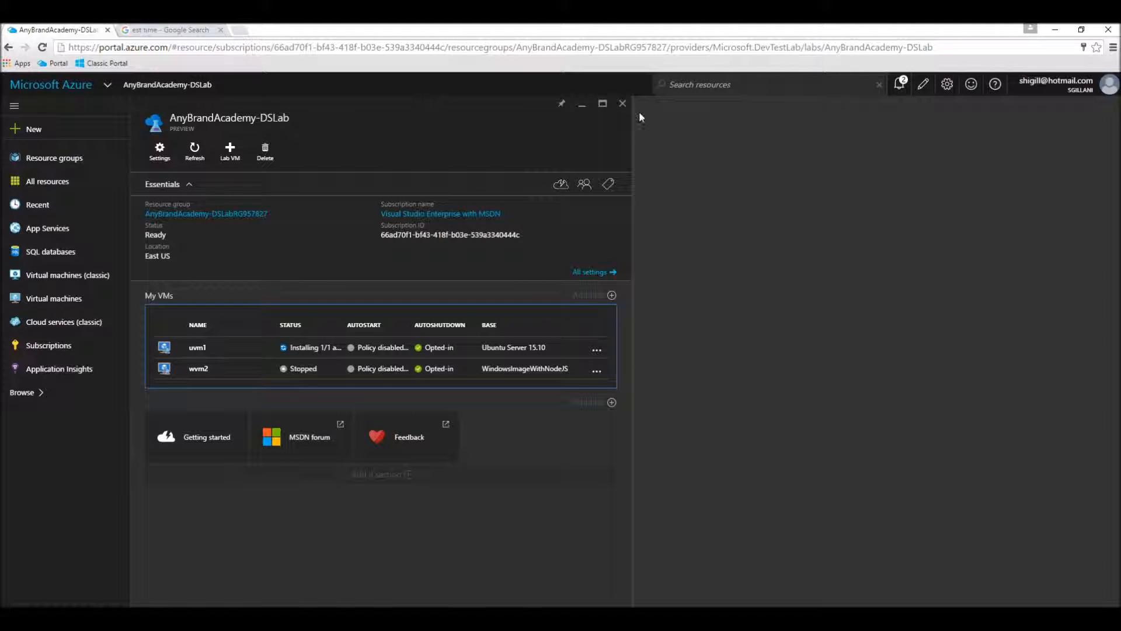
{"action": "left_click", "coordinate": [622, 103]}
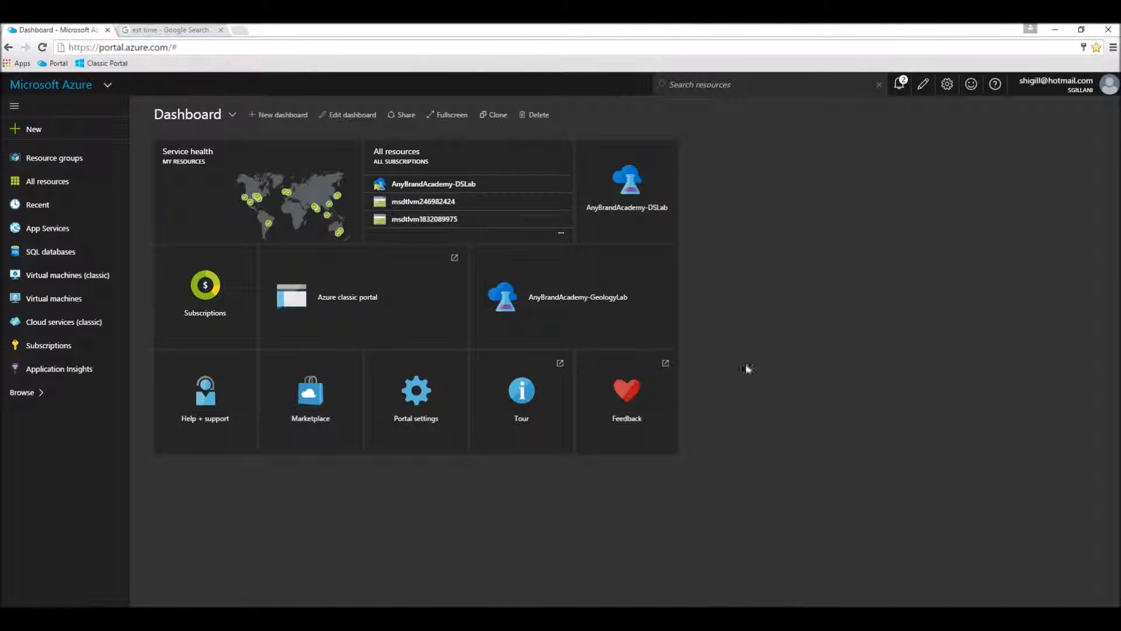
Open the AnyBrandAcademy-GeologyLab and view its monthly estimated cost trend in the cost thresholds.
{"action": "left_click", "coordinate": [601, 331]}
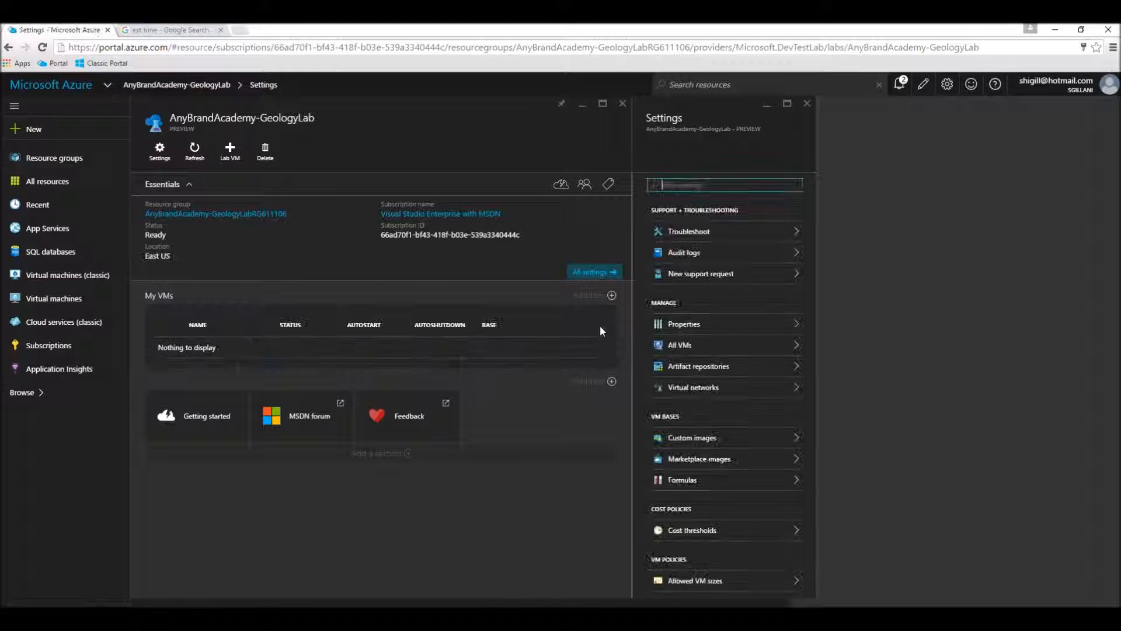
{"action": "scroll", "coordinate": [724, 445], "scroll_direction": "down", "scroll_amount": 2}
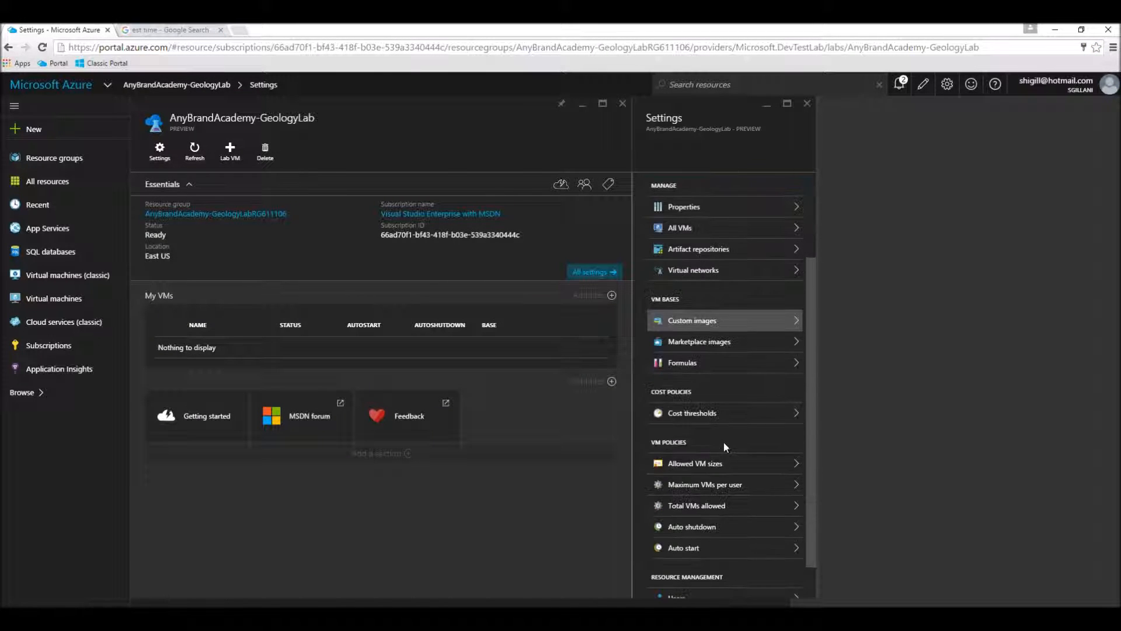
{"action": "left_click", "coordinate": [683, 420]}
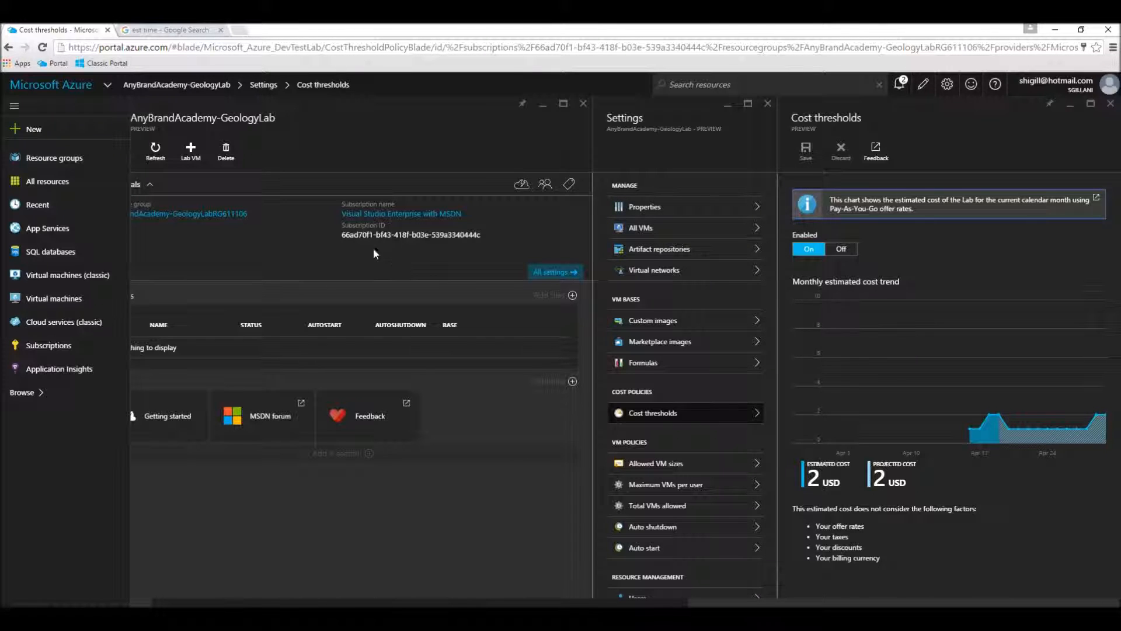
Check the properties of AnyBrandAcademy-GeologyLab, and close the lab to return to the dashboard.
{"action": "scroll", "coordinate": [656, 210], "scroll_direction": "down", "scroll_amount": 1}
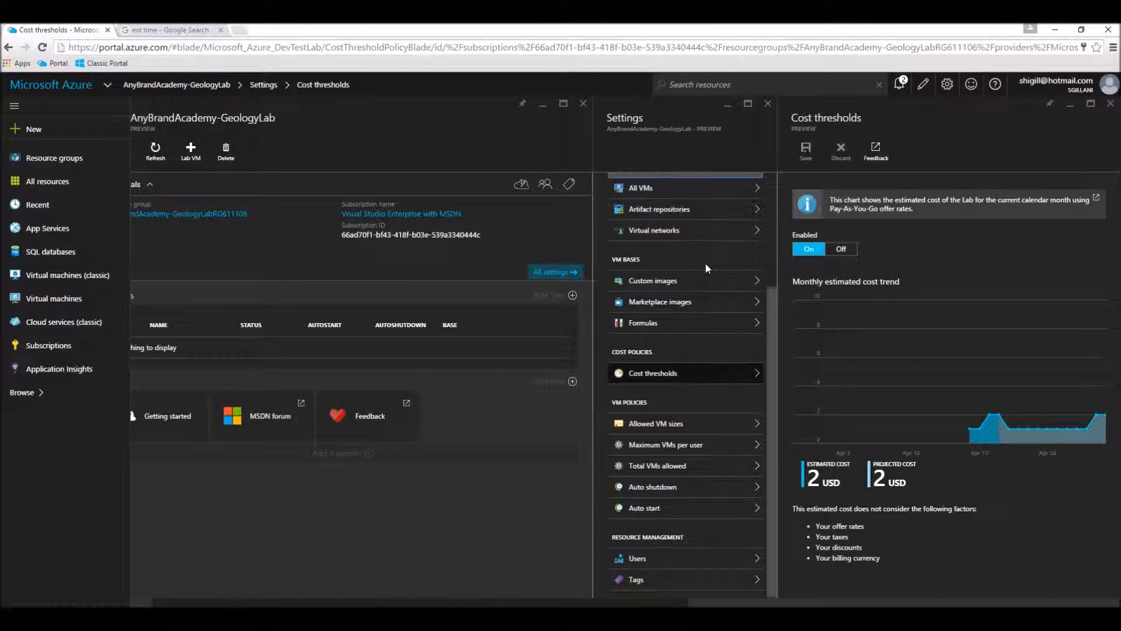
{"action": "scroll", "coordinate": [705, 261], "scroll_direction": "up", "scroll_amount": 4}
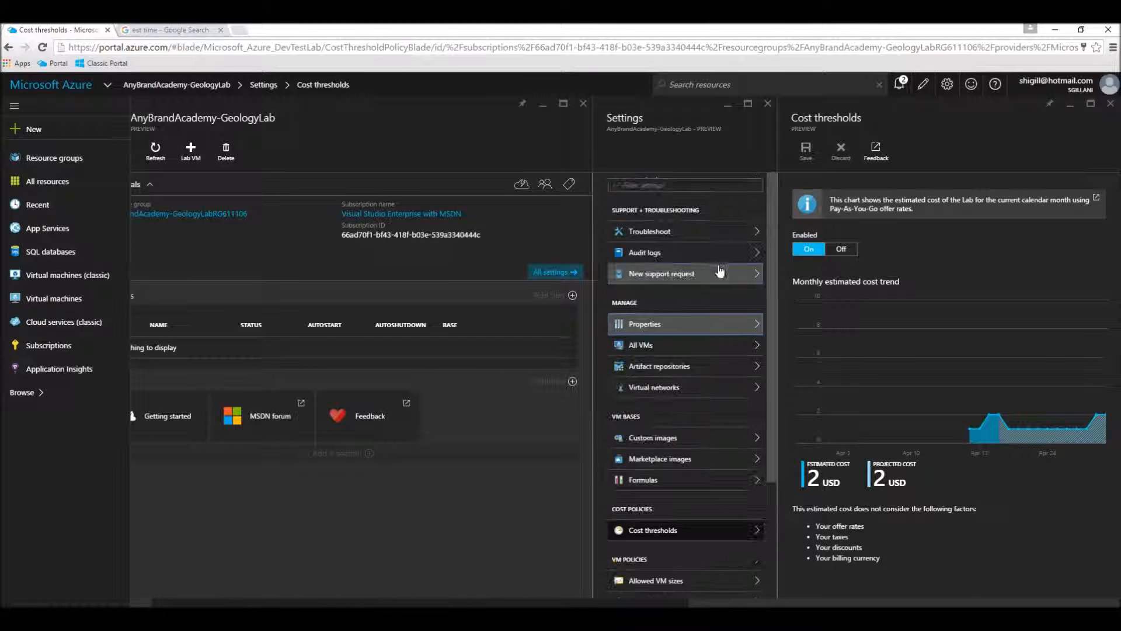
{"action": "left_click", "coordinate": [655, 327]}
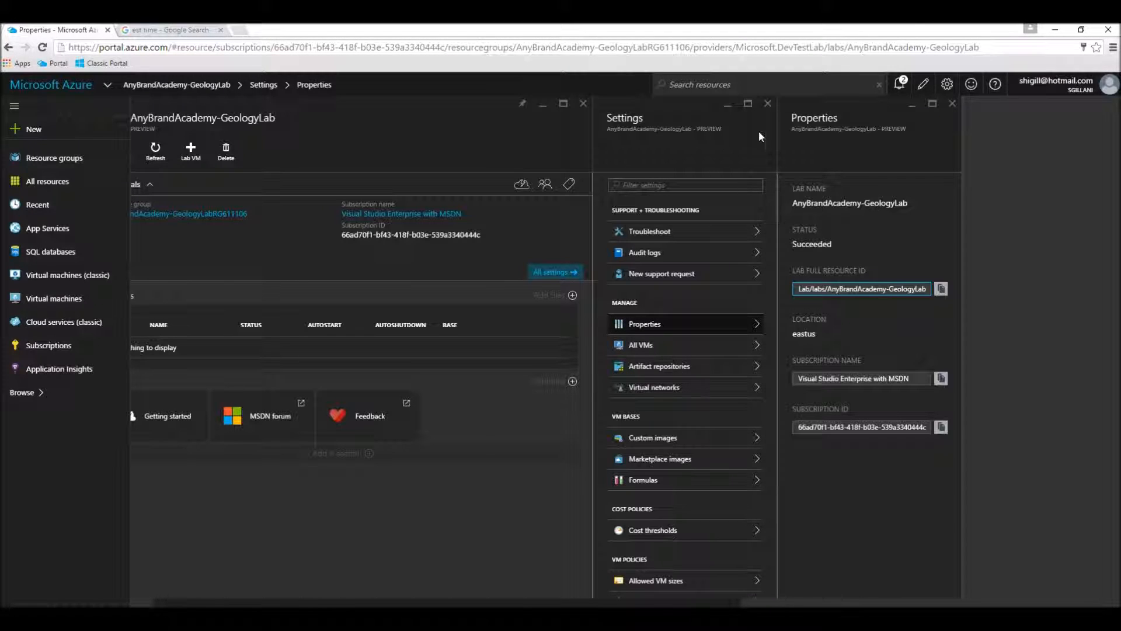
{"action": "left_click", "coordinate": [767, 104]}
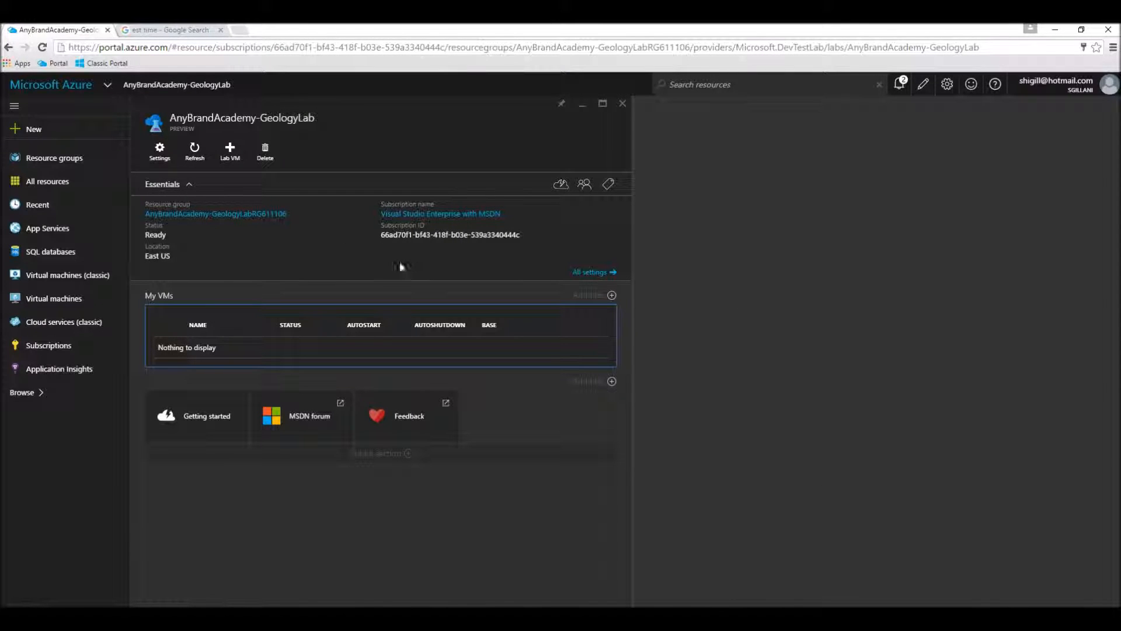
{"action": "left_click", "coordinate": [622, 103]}
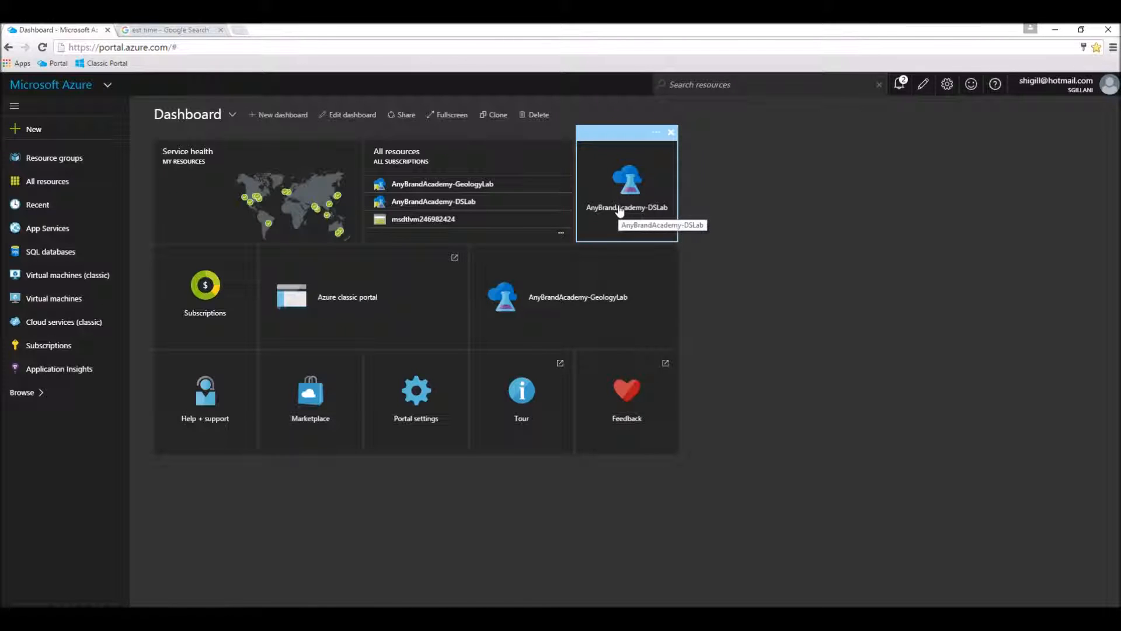
Open the wvm2 virtual machine in AnyBrandAcademy-DSLab and view its audit logs.
{"action": "left_click", "coordinate": [620, 210]}
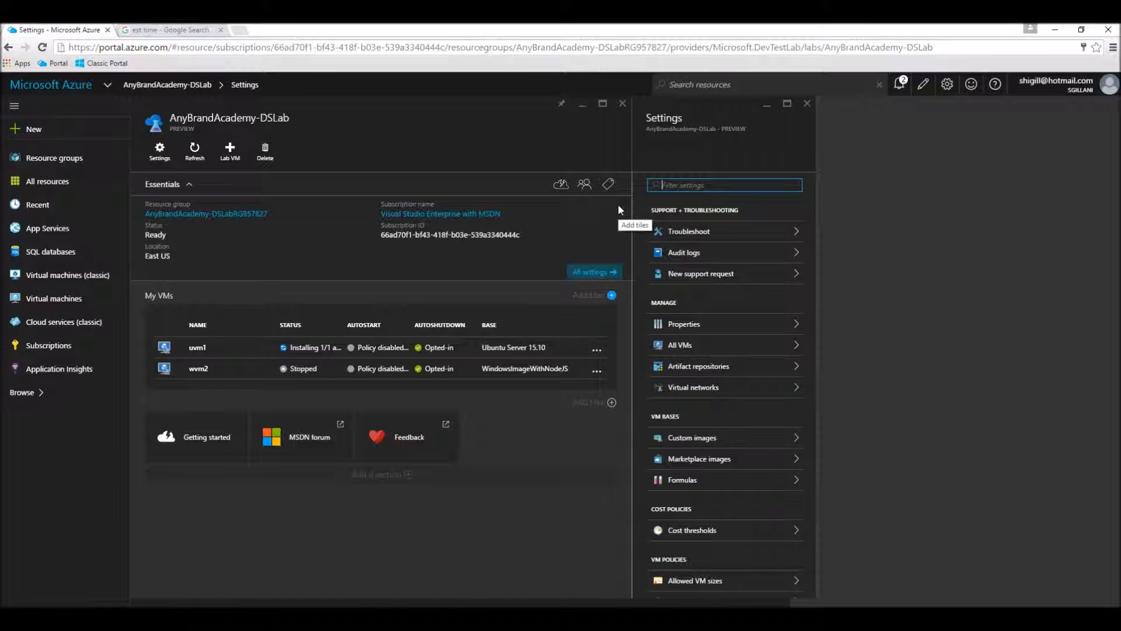
{"action": "scroll", "coordinate": [740, 307], "scroll_direction": "down", "scroll_amount": 1}
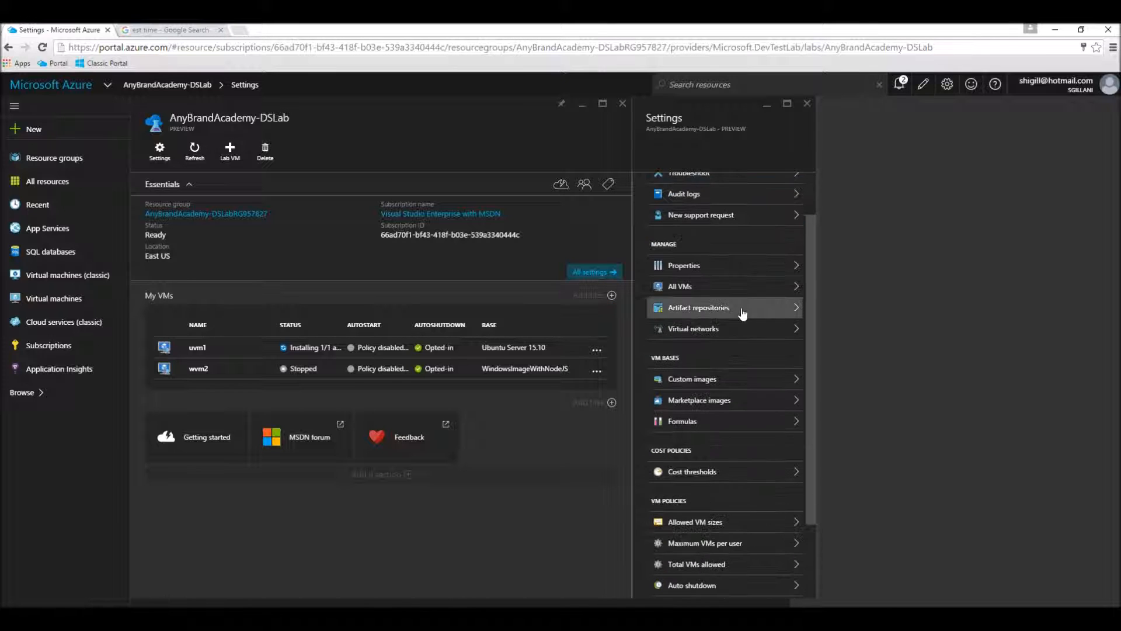
{"action": "scroll", "coordinate": [727, 307], "scroll_direction": "up", "scroll_amount": 1}
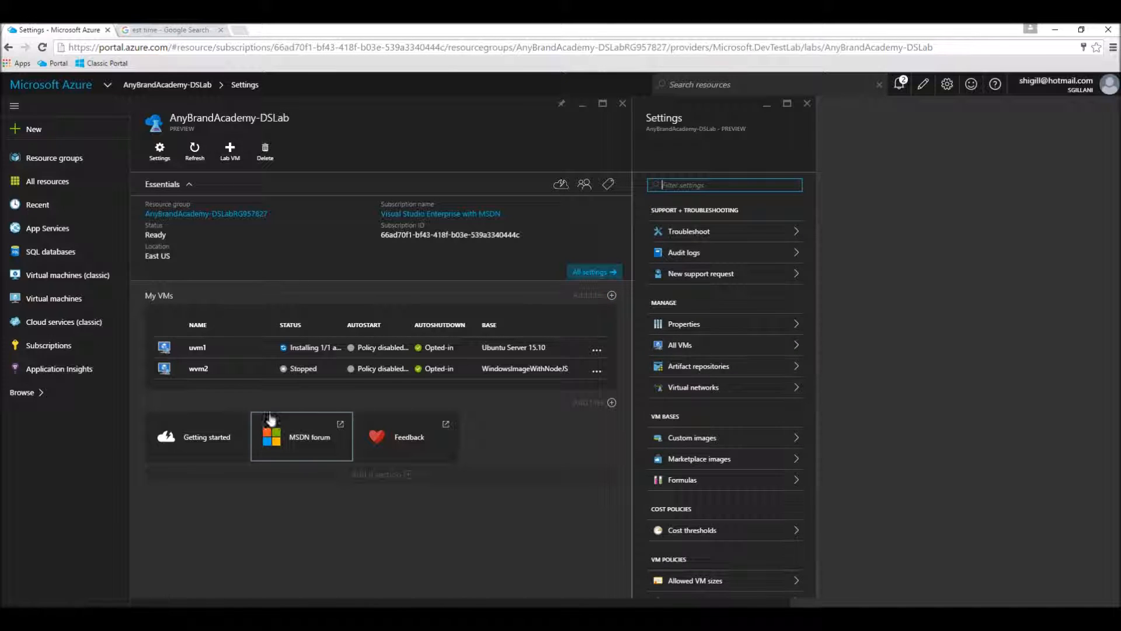
{"action": "left_click", "coordinate": [245, 377]}
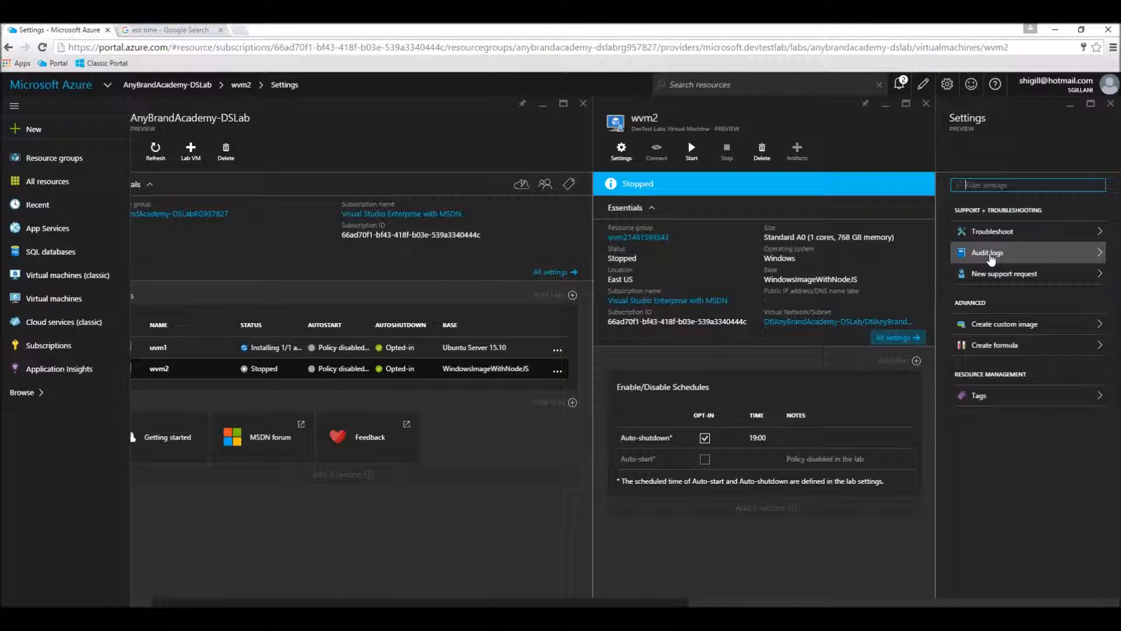
{"action": "left_click", "coordinate": [990, 255]}
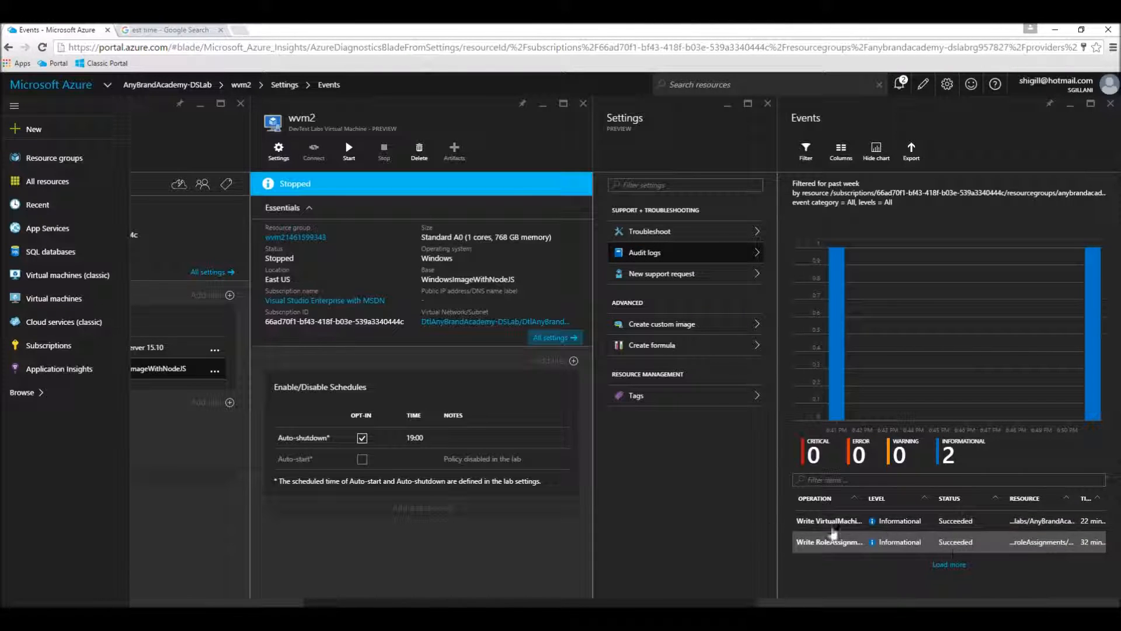
Load more wvm2 audit log events, and open the event details of the virtual machine write operation.
{"action": "left_click", "coordinate": [945, 564]}
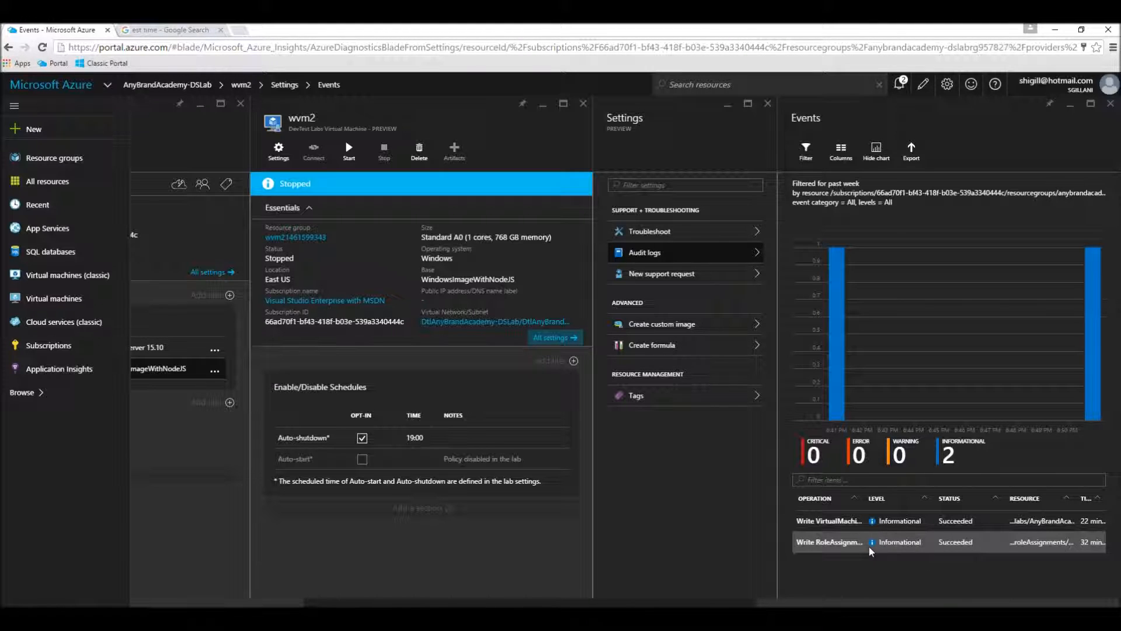
{"action": "left_click", "coordinate": [823, 520]}
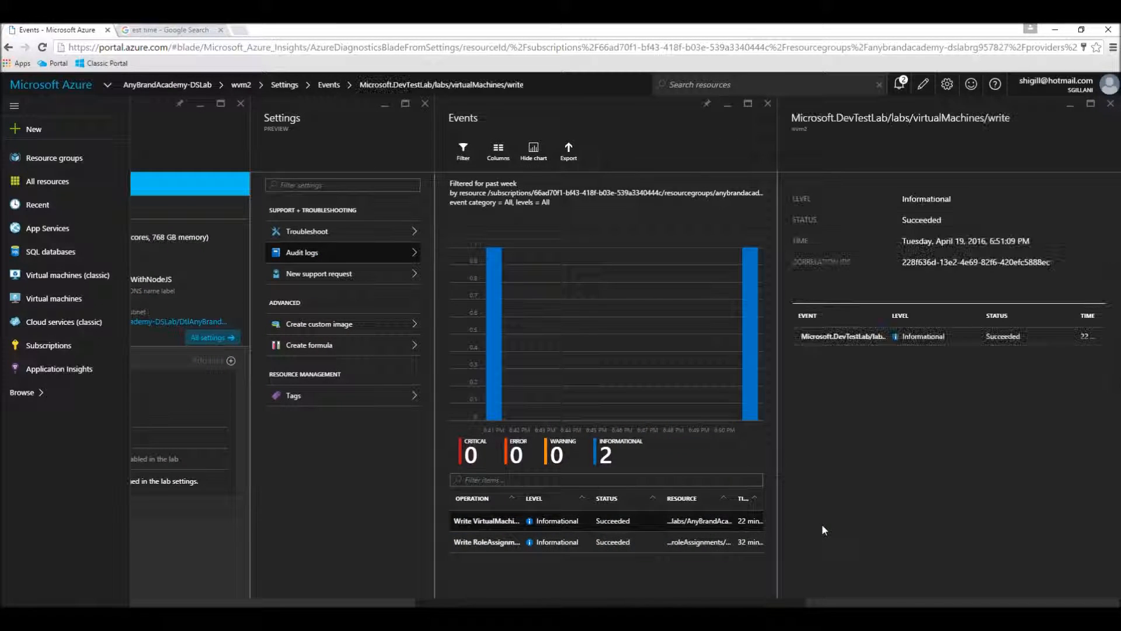
{"action": "left_click", "coordinate": [831, 338]}
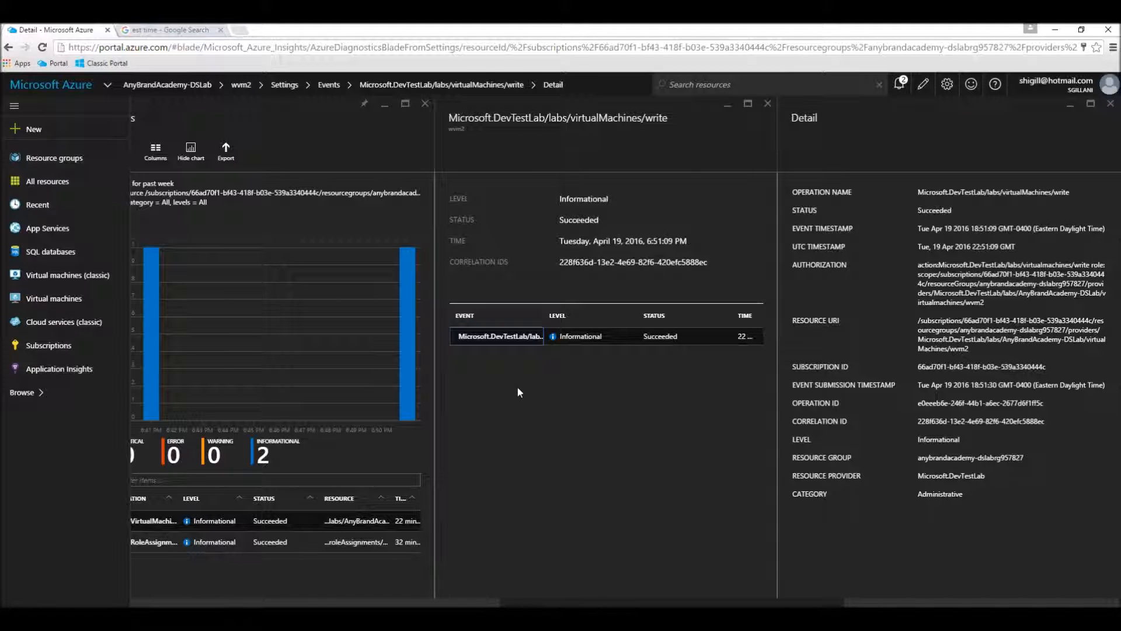
Close the event details, audit logs, settings and wvm2 overview to return to the AnyBrandAcademy-DSLab overview.
{"action": "left_click", "coordinate": [1110, 104]}
{"action": "left_click", "coordinate": [767, 104]}
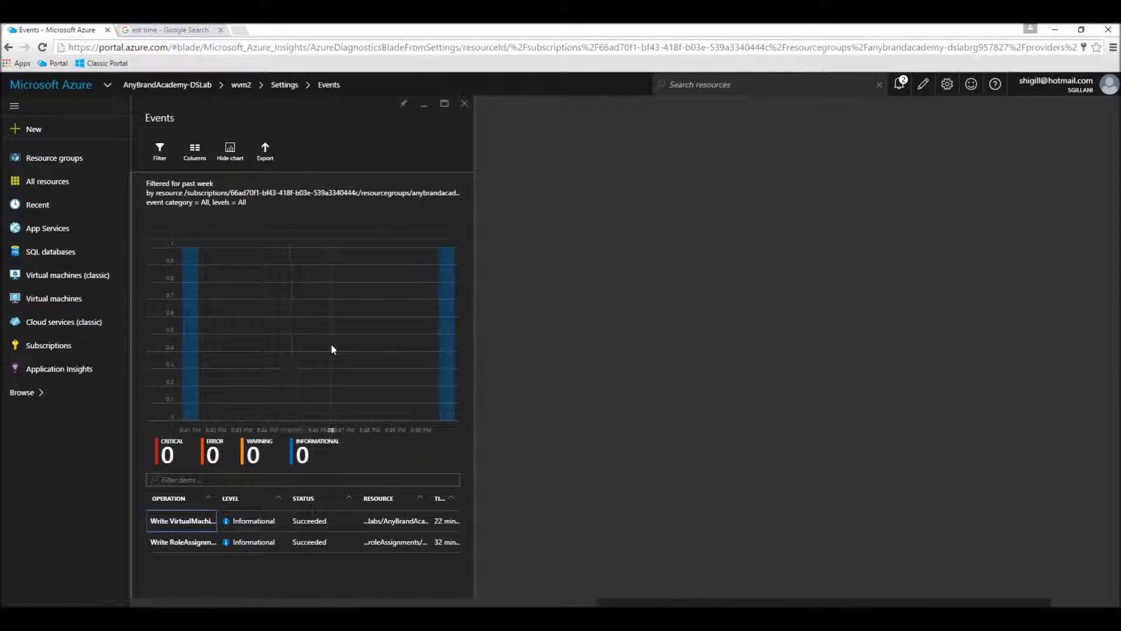
{"action": "left_click", "coordinate": [464, 104]}
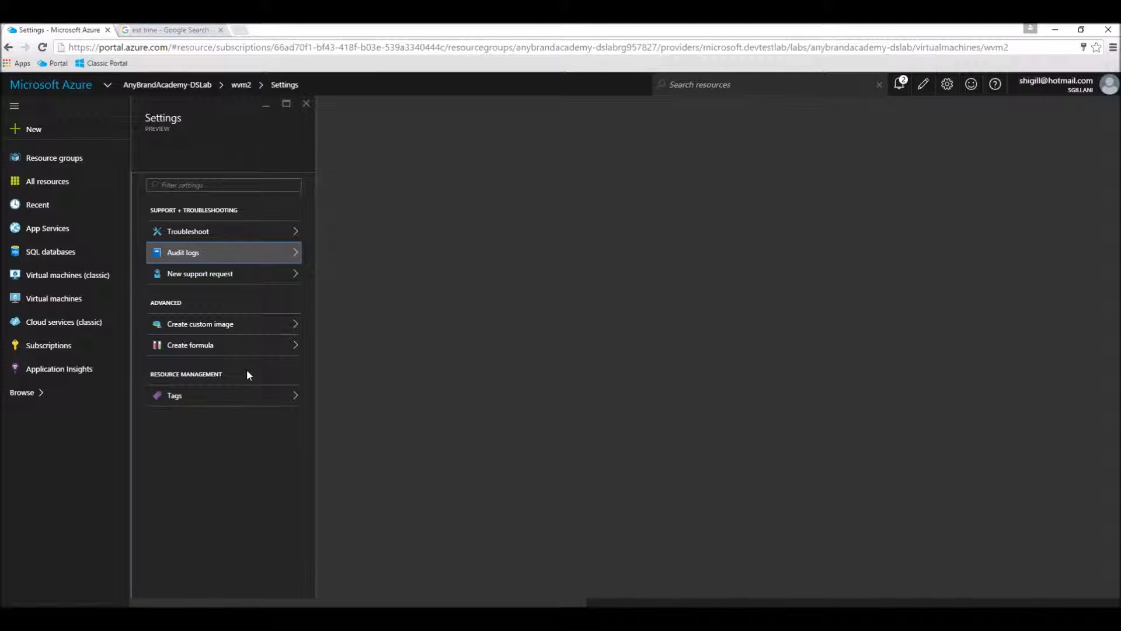
{"action": "left_click", "coordinate": [306, 104]}
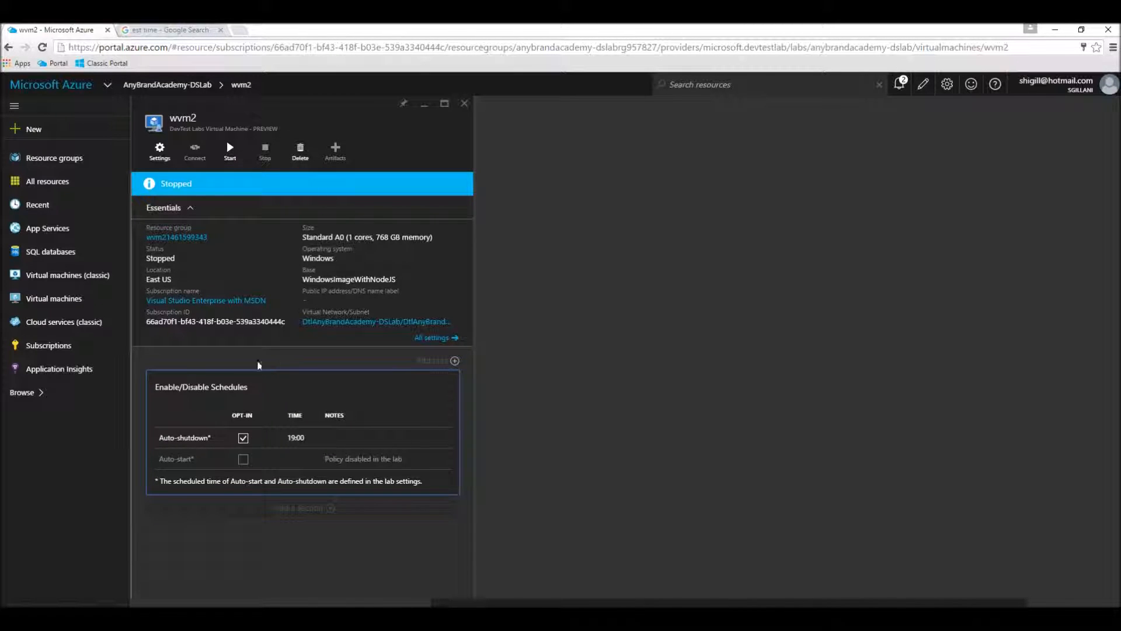
{"action": "left_click", "coordinate": [464, 104]}
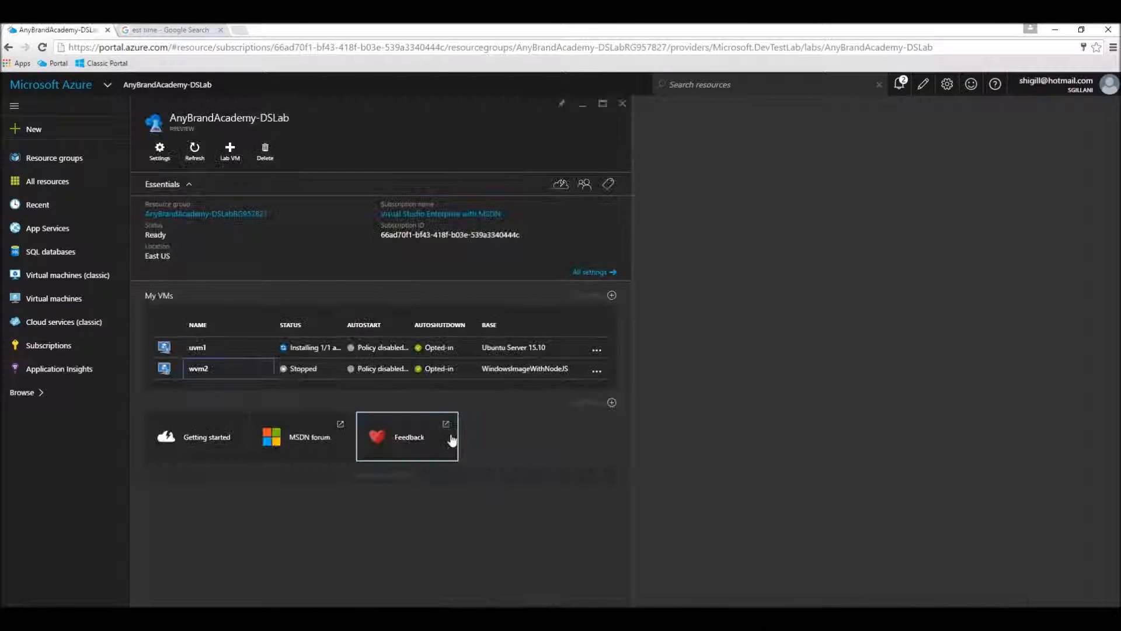
View the wvm2 virtual machine's settings again, and go through all settings of AnyBrandAcademy-DSLab down to resource management.
{"action": "left_click", "coordinate": [215, 372]}
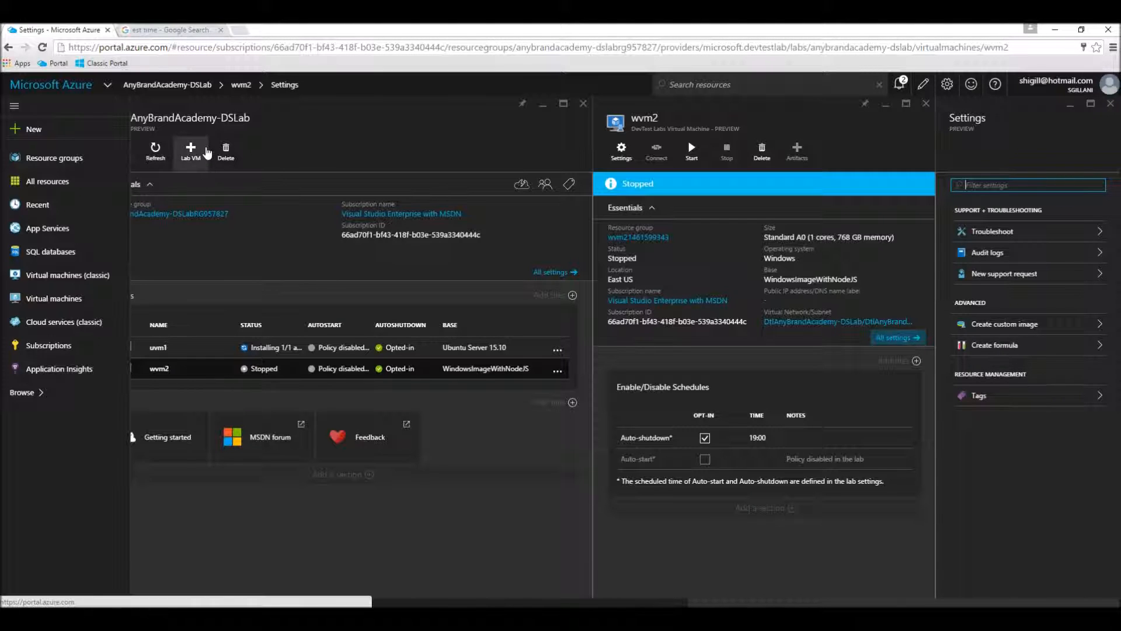
{"action": "left_click", "coordinate": [555, 272]}
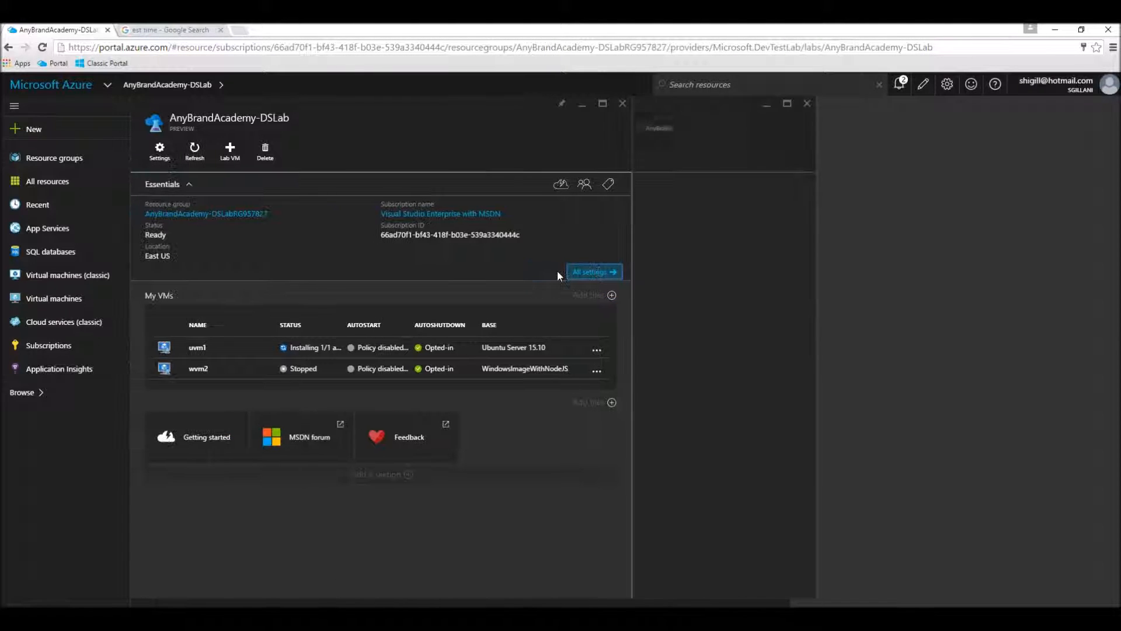
{"action": "scroll", "coordinate": [770, 430], "scroll_direction": "down", "scroll_amount": 3}
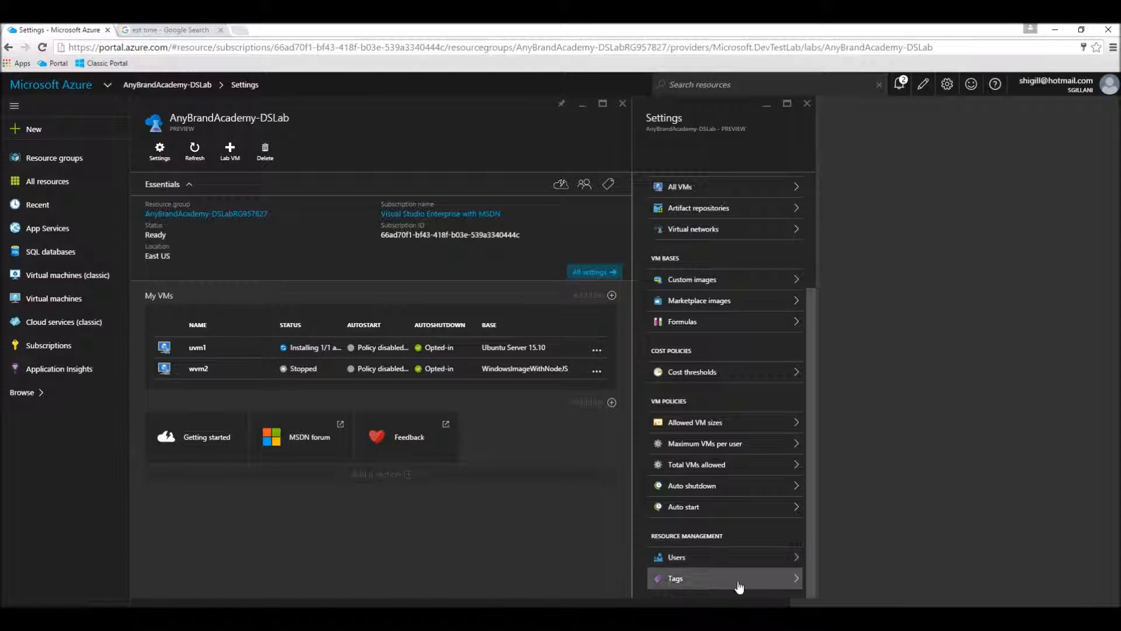